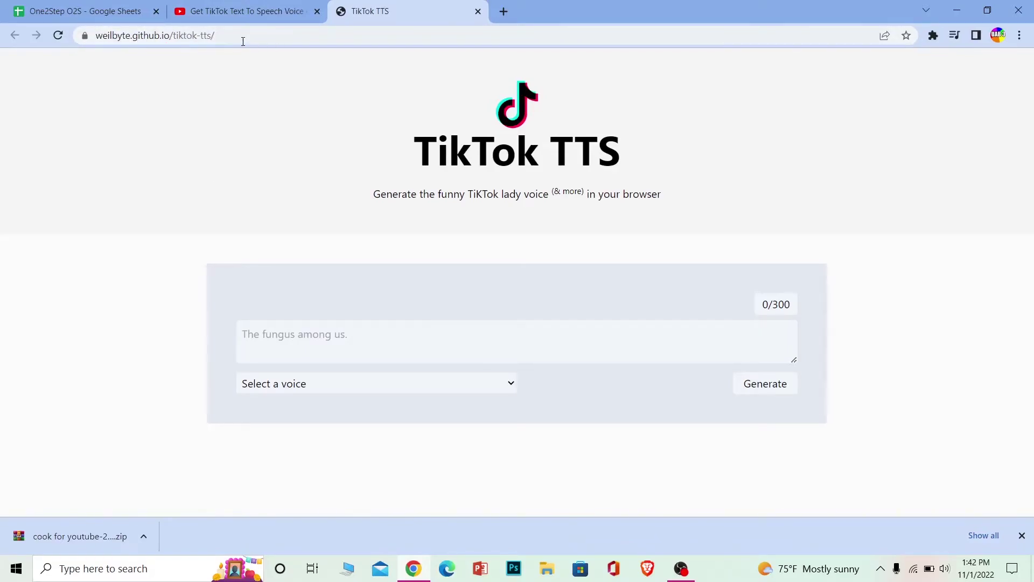
Step: Enter the phrase 'like and subscribe' in the text box, fixing a typo
click(113, 40)
click(4, 81)
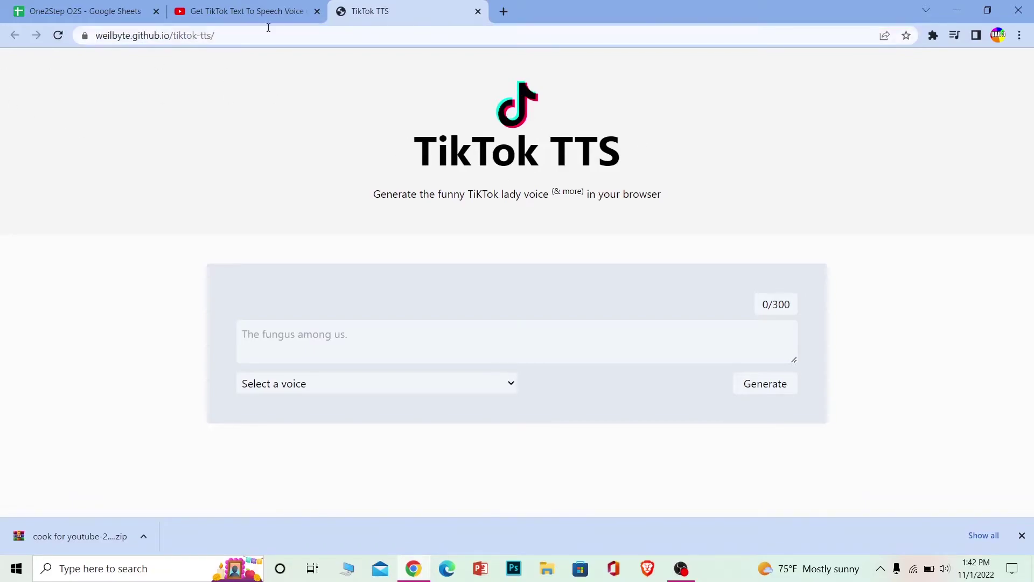
click(322, 331)
text(w)
key(BackSpace)
text(like and subscribe)
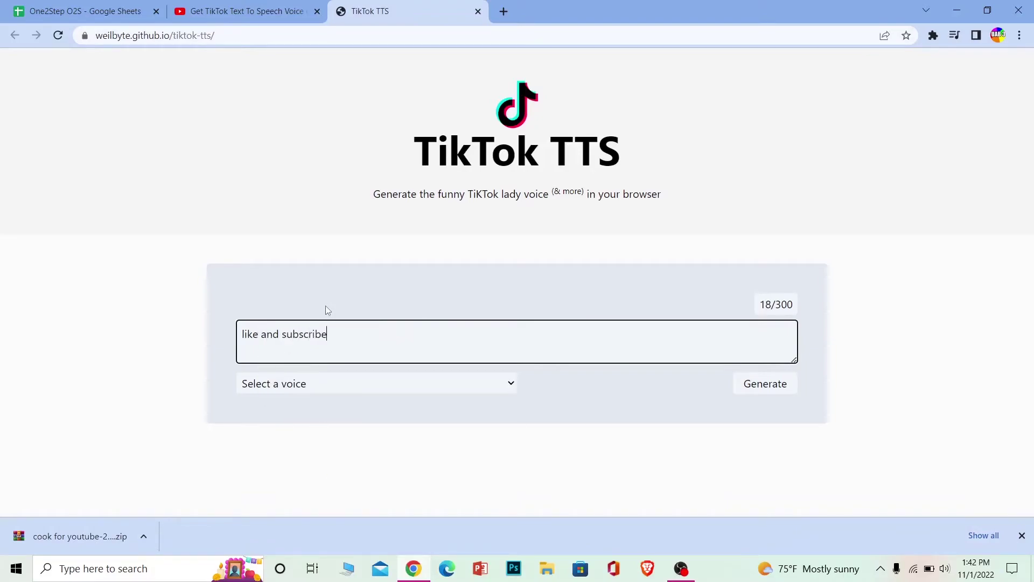
click(407, 291)
Step: Select the Male 1 voice and generate the audio clip
click(280, 387)
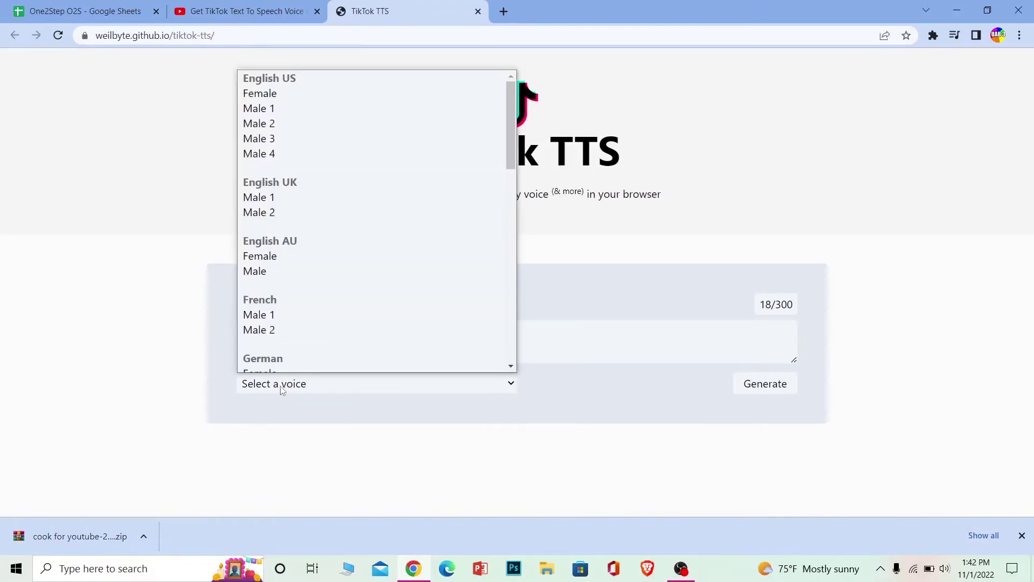
click(277, 192)
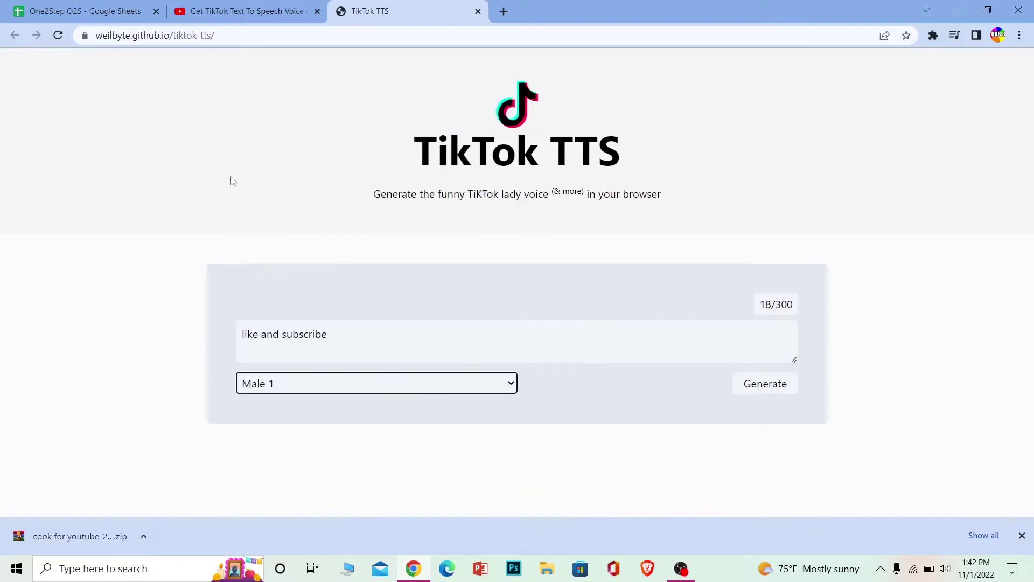
click(772, 386)
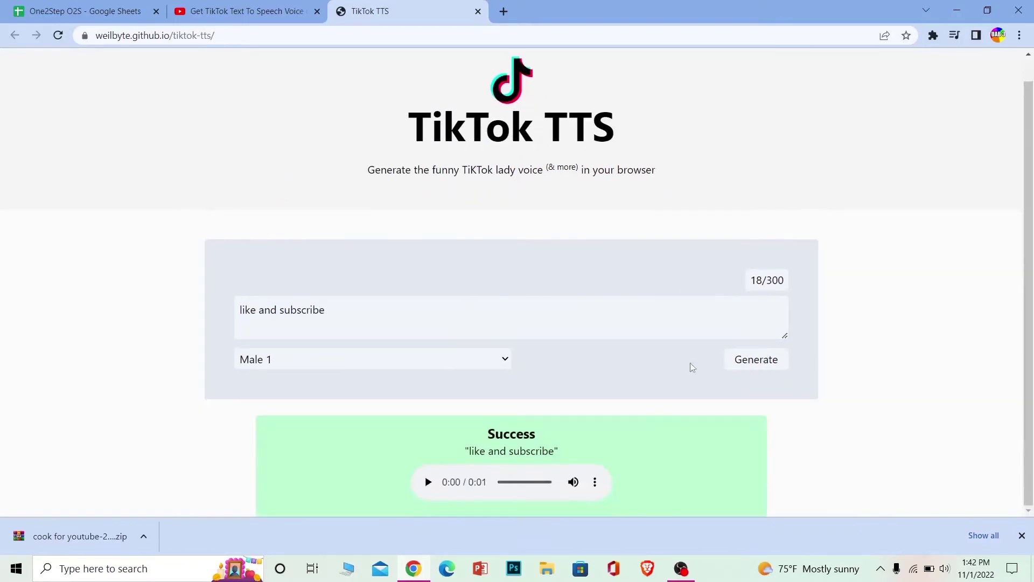
Step: Play the Male 1 clip, then regenerate and play it in the English US Female voice
click(429, 484)
click(455, 362)
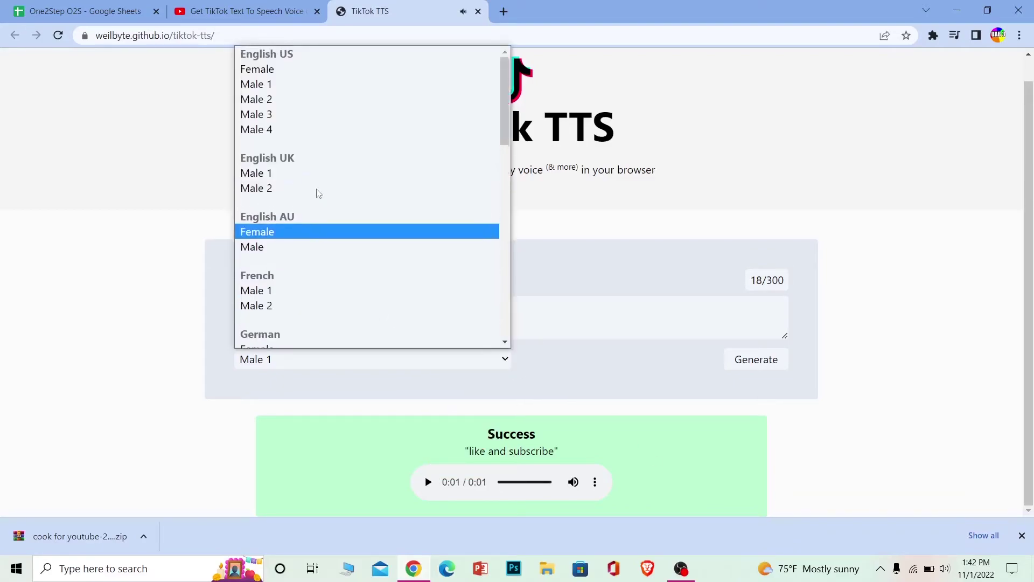
click(297, 65)
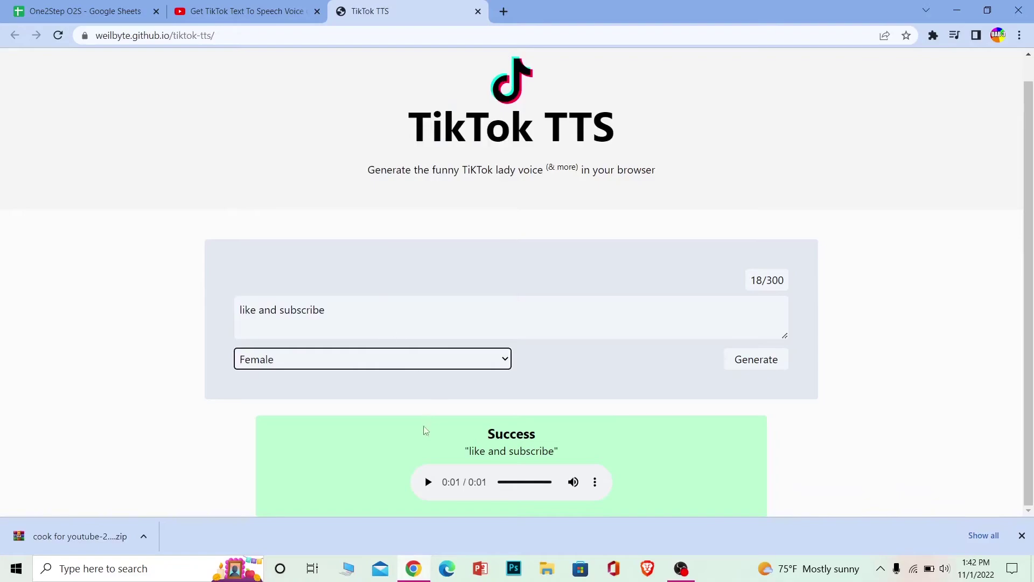
click(749, 362)
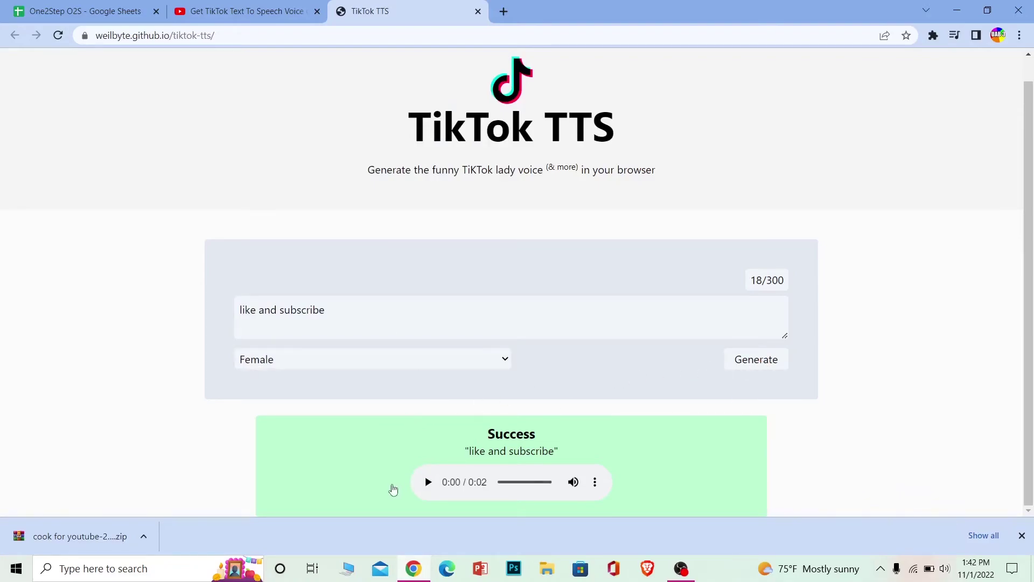
click(429, 482)
Step: Download the Female-voice clip from the audio player's options menu
click(595, 482)
click(535, 443)
scroll(160, 116, up, 1)
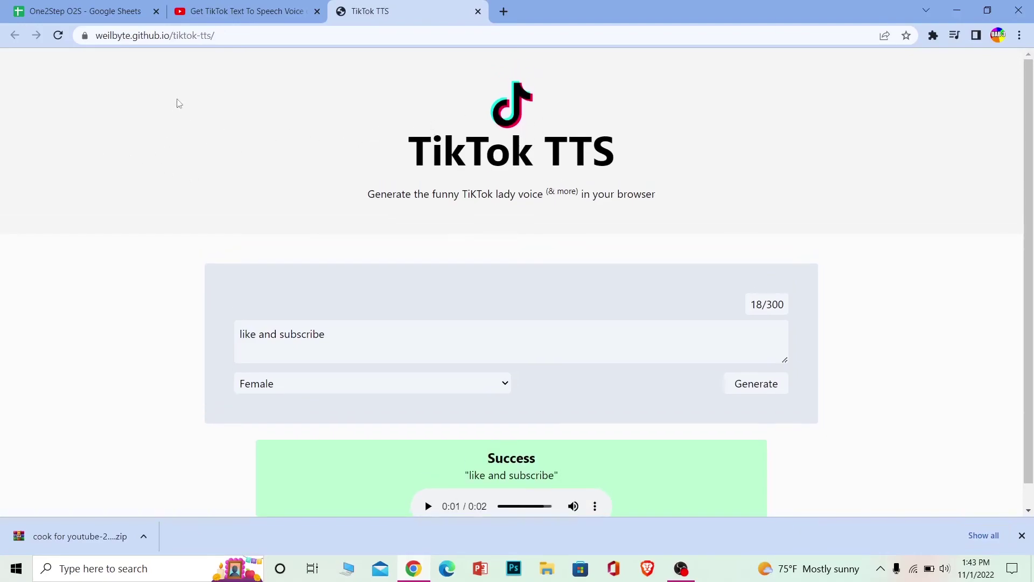